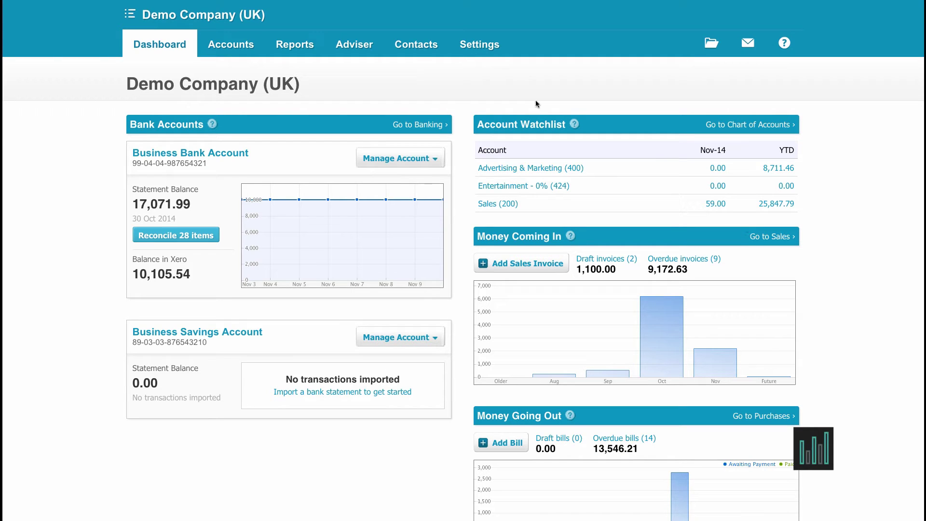
# - Open General Settings for the demo company from the Settings menu
pyautogui.click(478, 45)
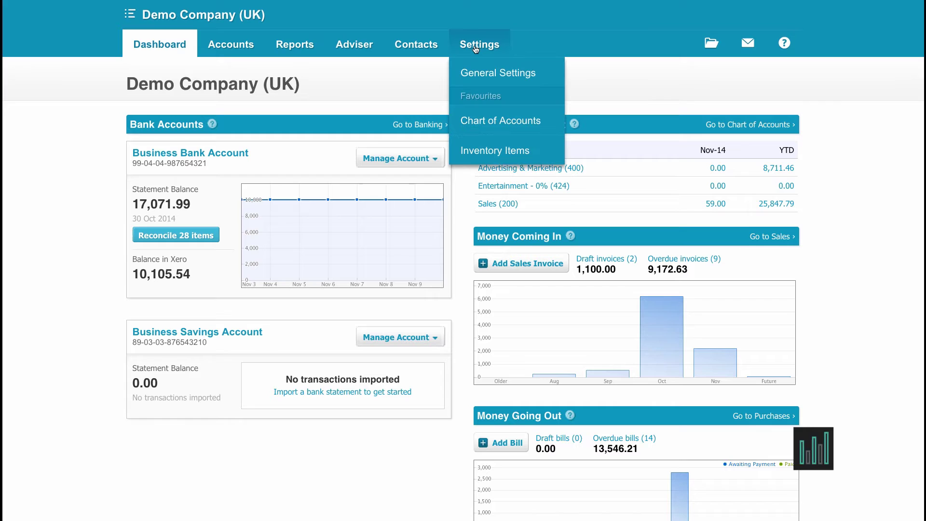
pyautogui.click(481, 75)
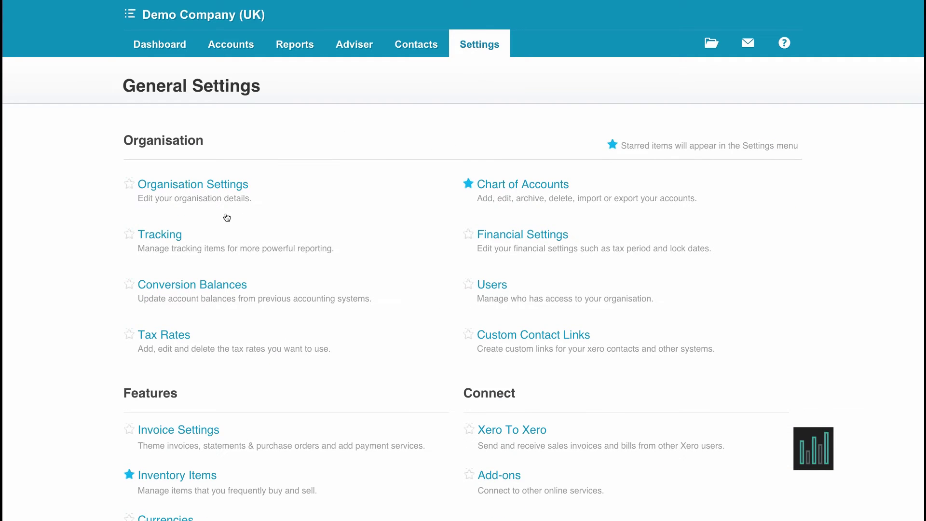
# - Open the Inventory Items list from the Features section of General Settings
pyautogui.click(162, 481)
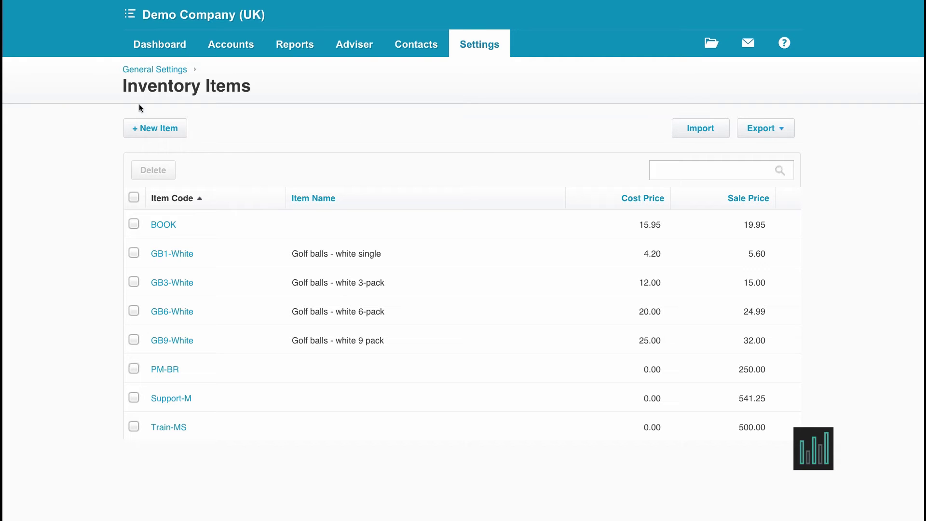
# - Create a new item with item code 'beach-1' and item name 'Beach Ball'
pyautogui.click(157, 133)
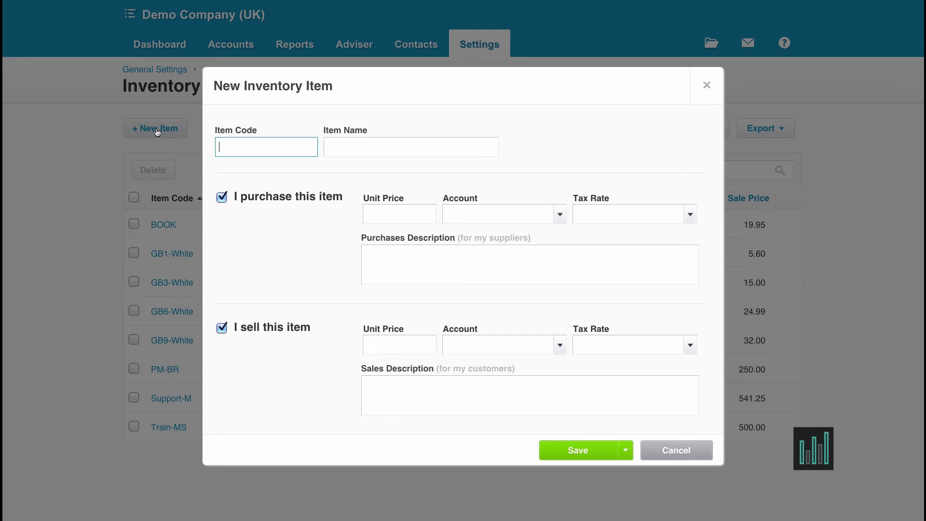
pyautogui.write('be')
pyautogui.write('ach')
pyautogui.write('-1')
pyautogui.click(340, 151)
pyautogui.write('Bea')
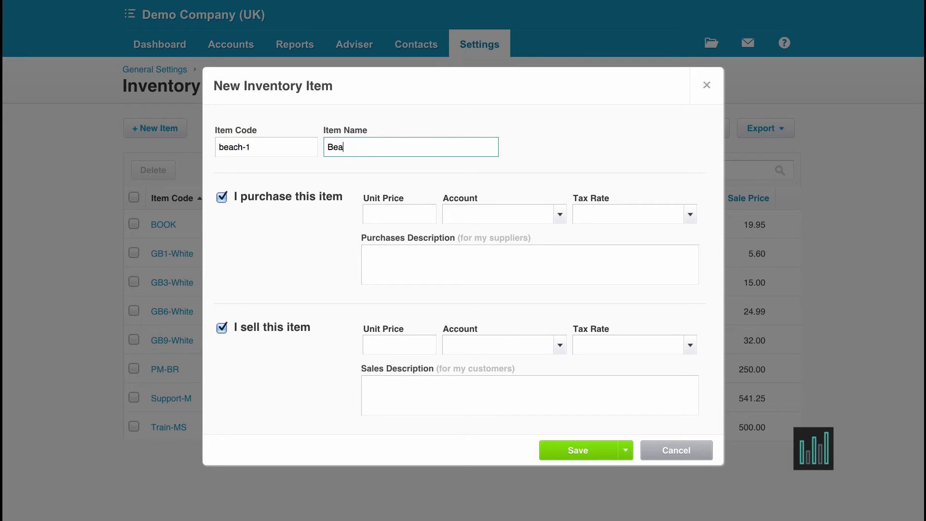
pyautogui.write('ch Ba')
pyautogui.write('ll')
# - Set the Beach Ball purchase unit price to 1.00 with account 300 - Purchases
pyautogui.click(384, 217)
pyautogui.write('1')
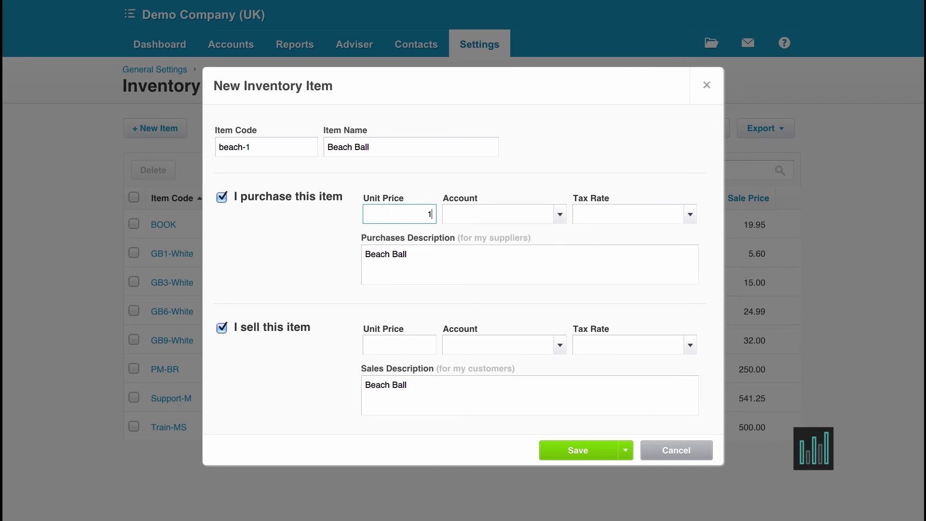
pyautogui.write('.0')
pyautogui.press('Tab')
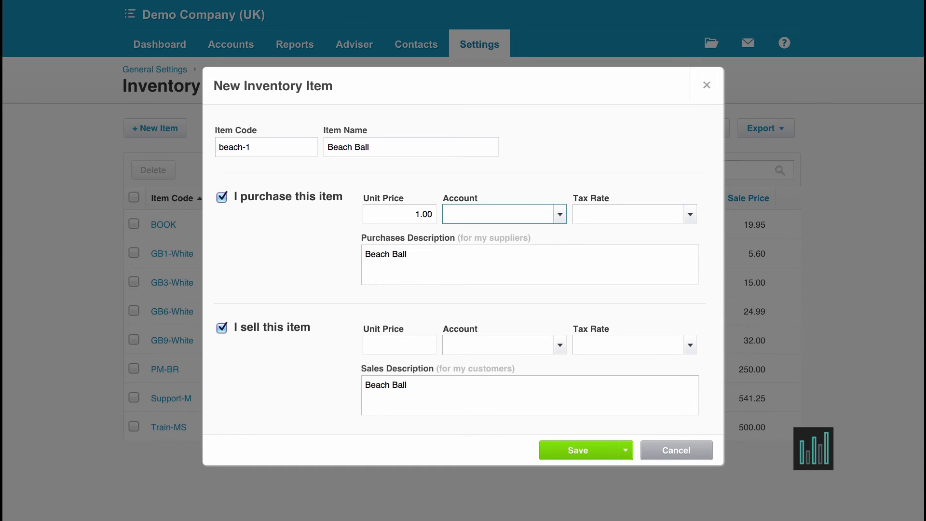
pyautogui.write('purch')
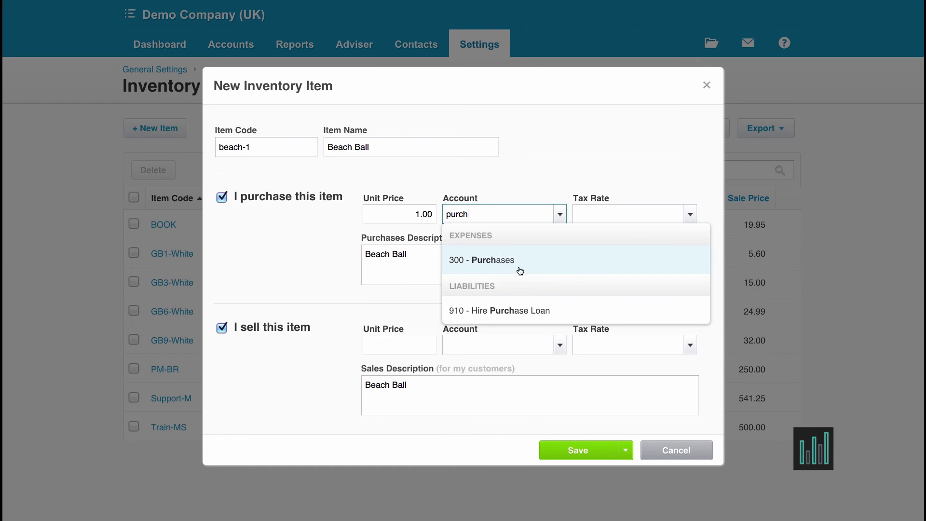
pyautogui.click(519, 271)
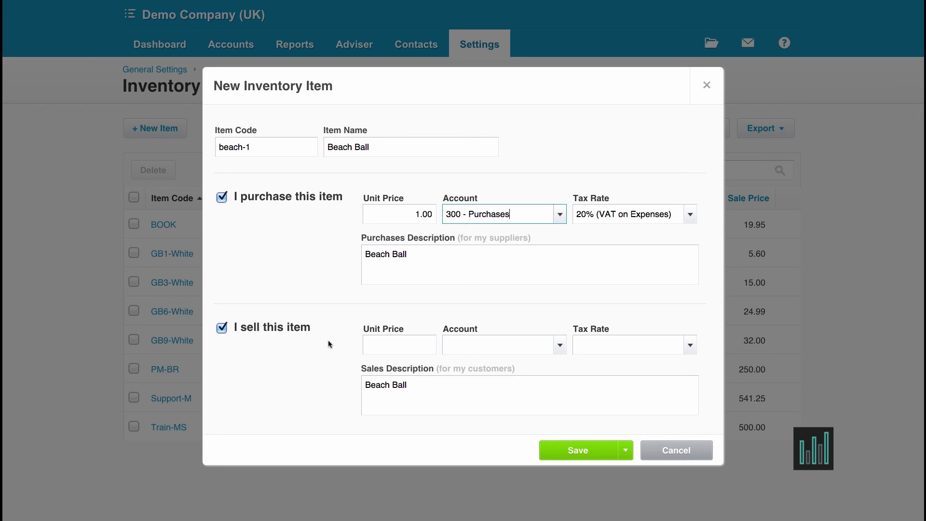
# - Set the sale unit price to 2.00 with account 200 - Sales, and save the beach-1 item
pyautogui.click(386, 346)
pyautogui.write('2')
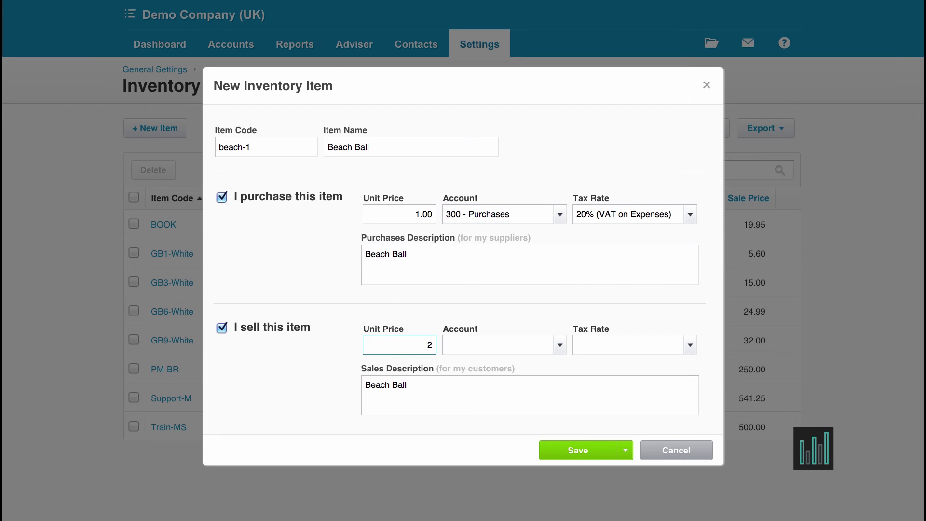
pyautogui.press('Tab')
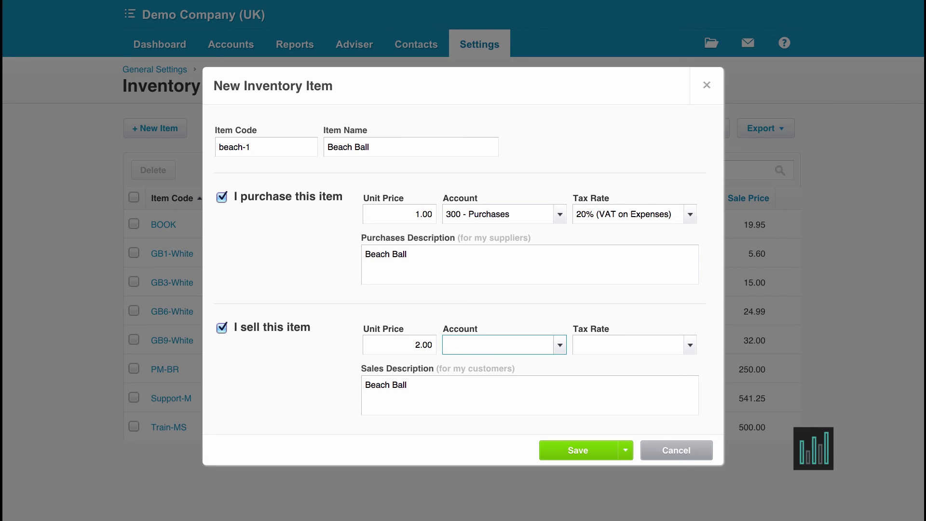
pyautogui.write('200')
pyautogui.click(478, 391)
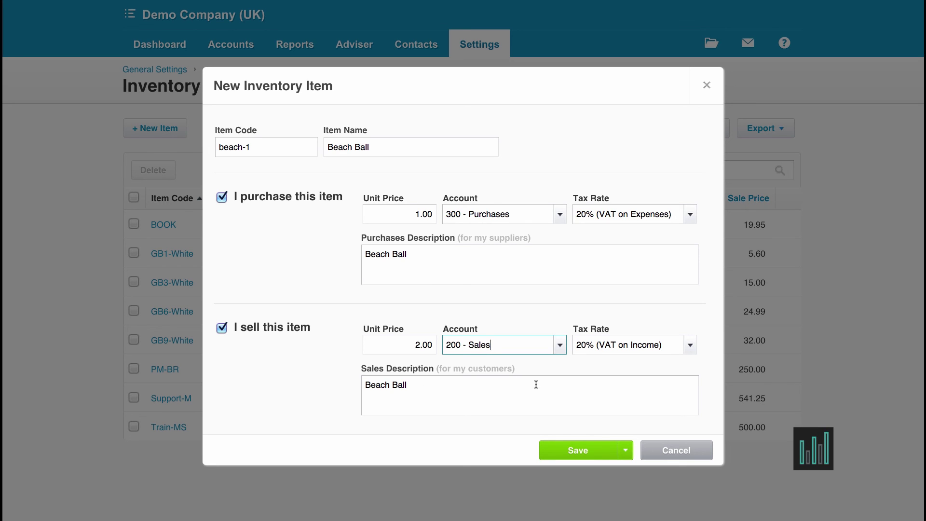
pyautogui.click(583, 452)
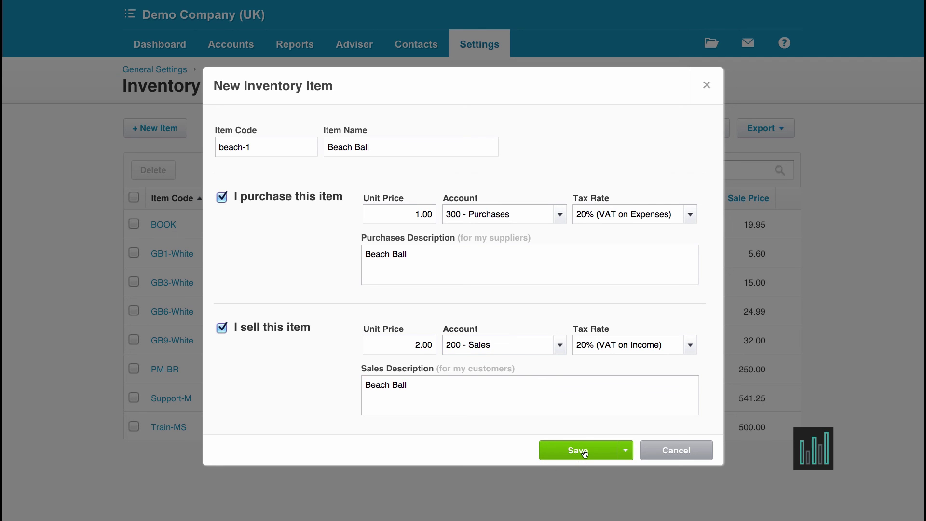
pyautogui.scroll(-1, 578, 448)
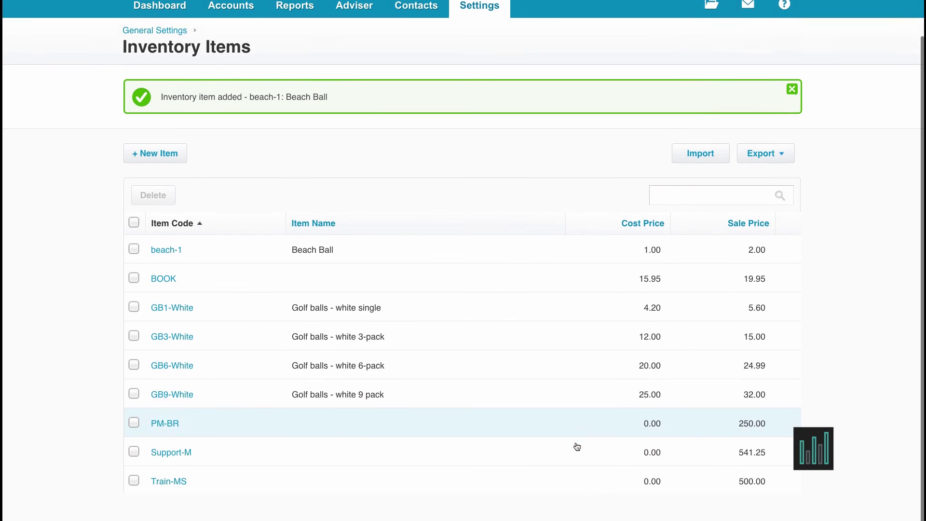